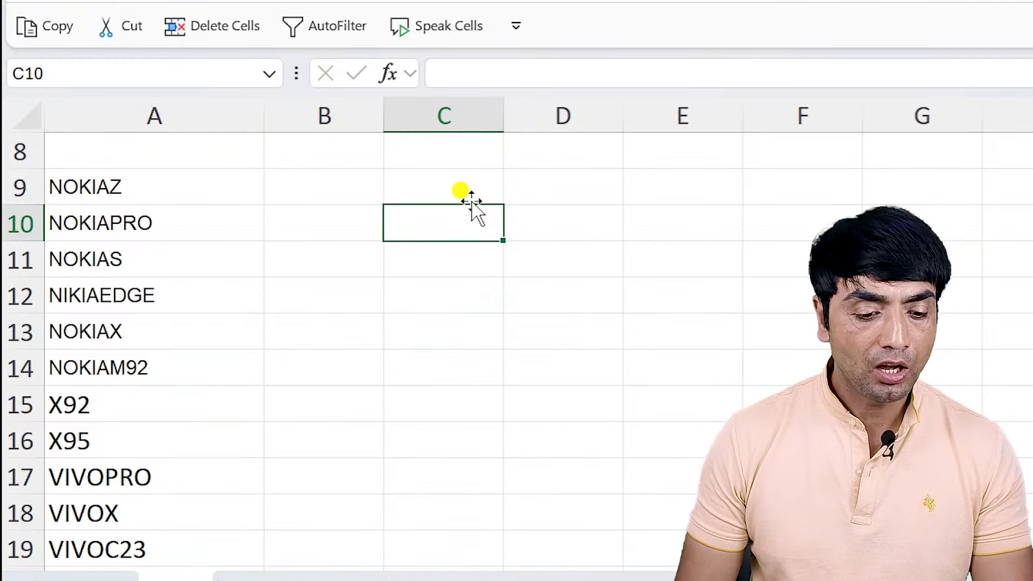
Enter =WRAPCOLS(A9:A24,4) in C9 to spill the 16 models into C9:F12
click(454, 192)
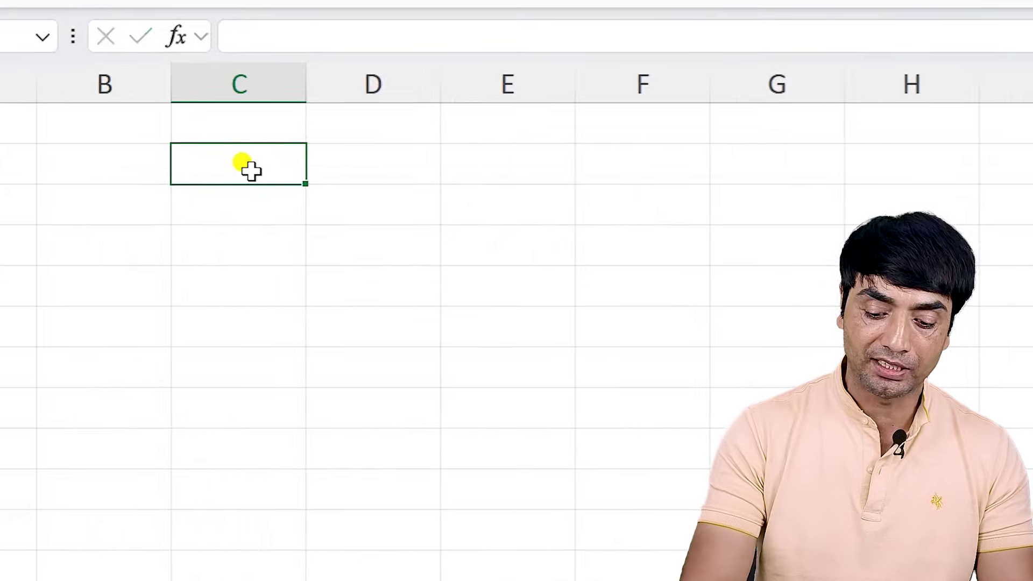
text(=WR)
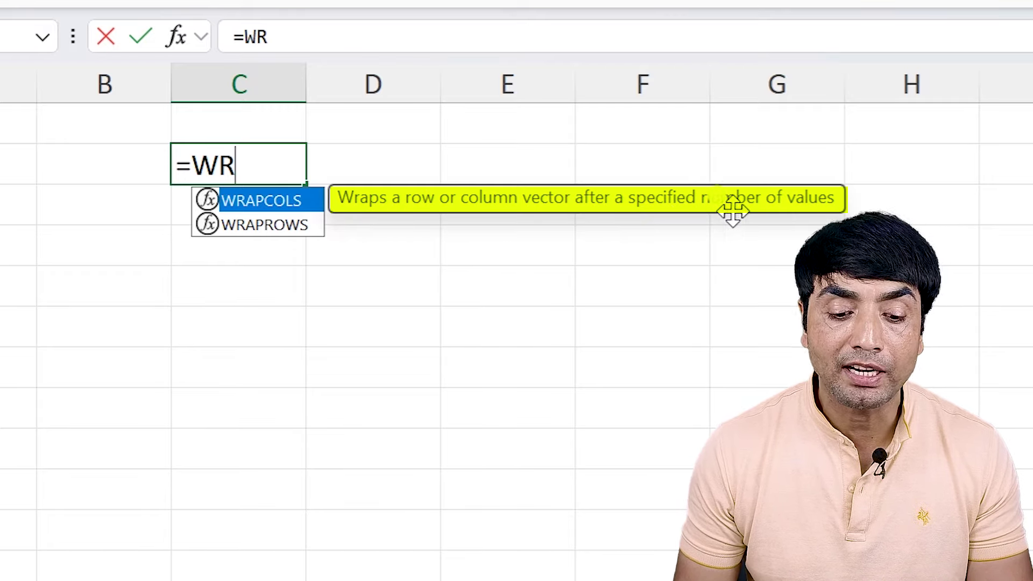
key(Tab)
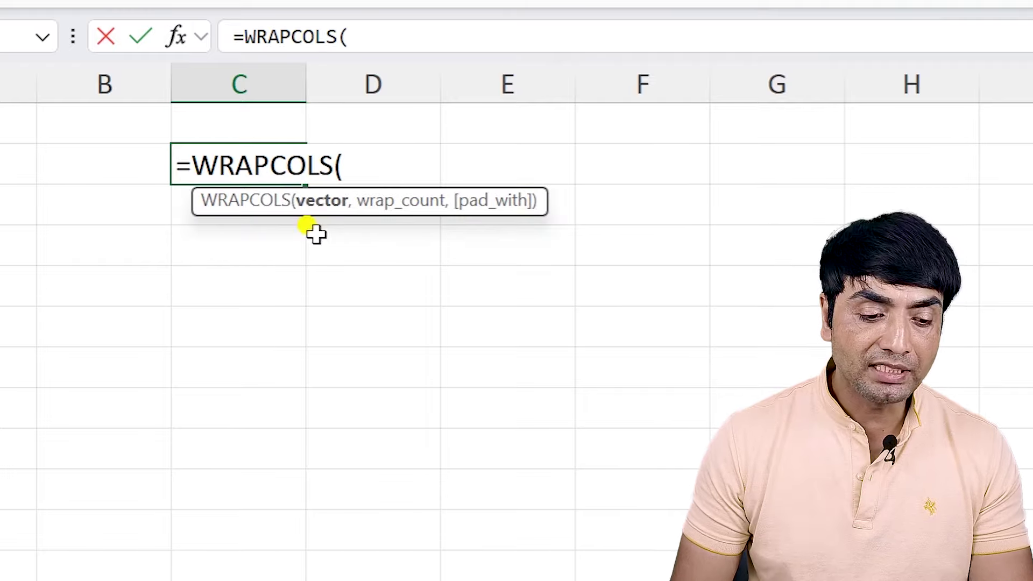
mouse_move(120, 179)
mouse_down()
mouse_move(134, 560)
mouse_move(111, 473)
mouse_move(113, 519)
mouse_up()
scroll(454, 275, up, 3)
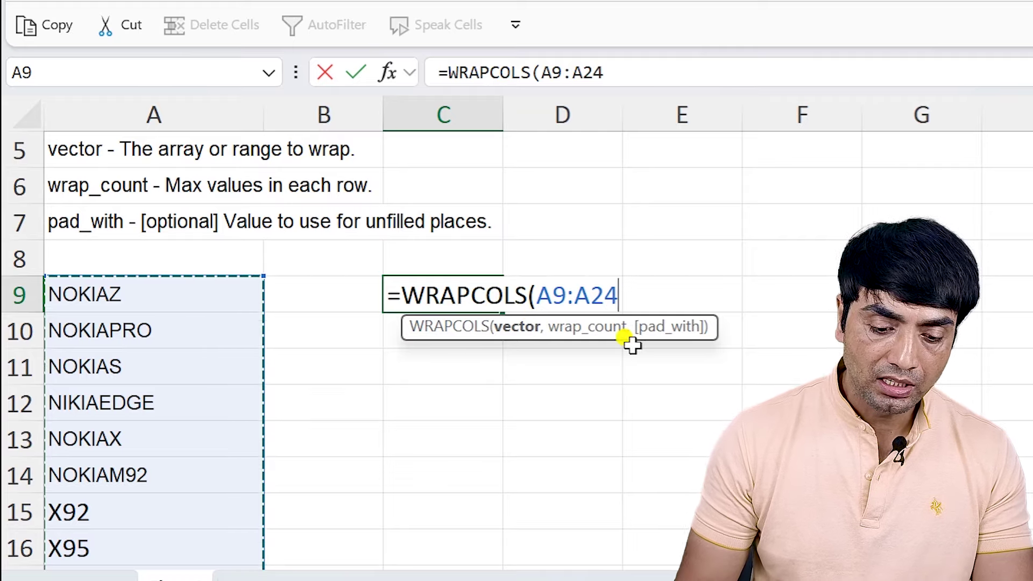
text(,4)
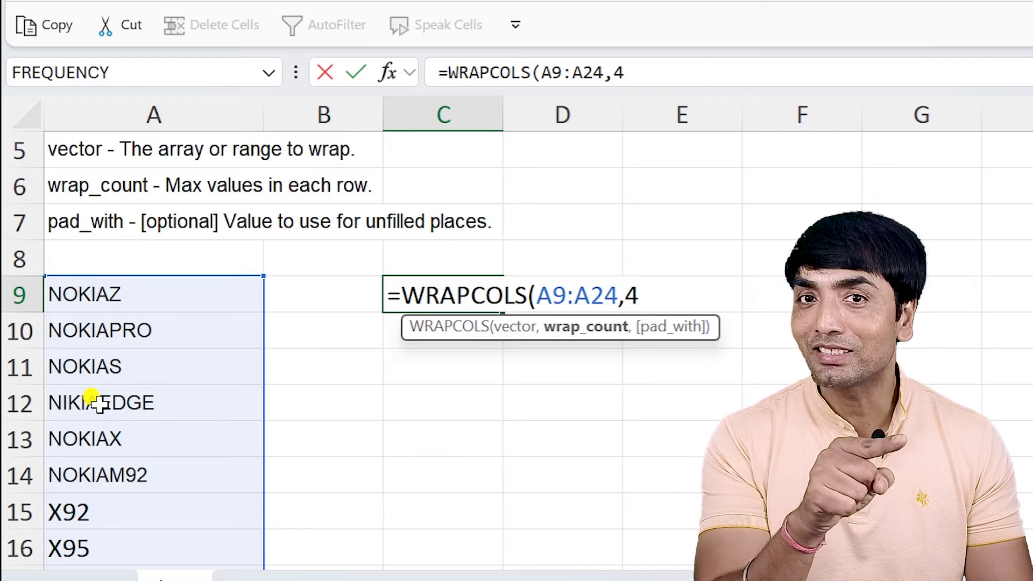
text())
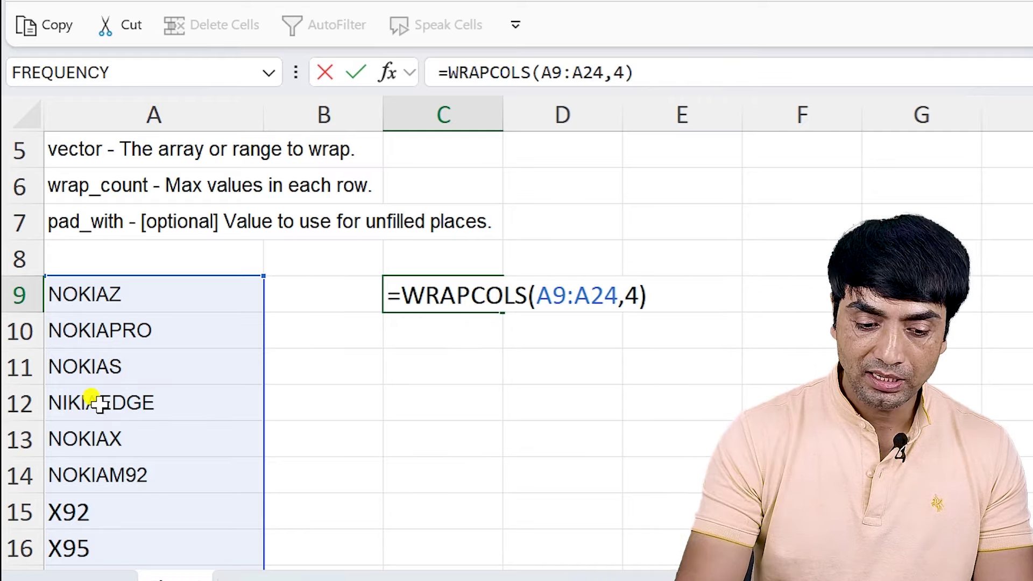
key(Return)
click(807, 318)
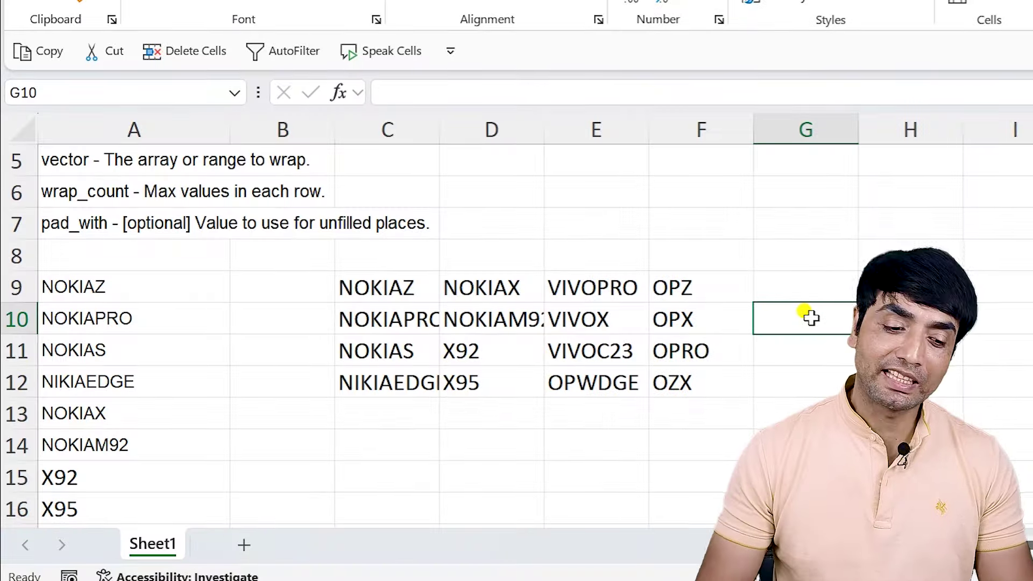
Change C9's formula to =WRAPCOLS(A9:A24,3), then to =WRAPCOLS(A9:A24,3,0) so blanks show 0
double_click(382, 285)
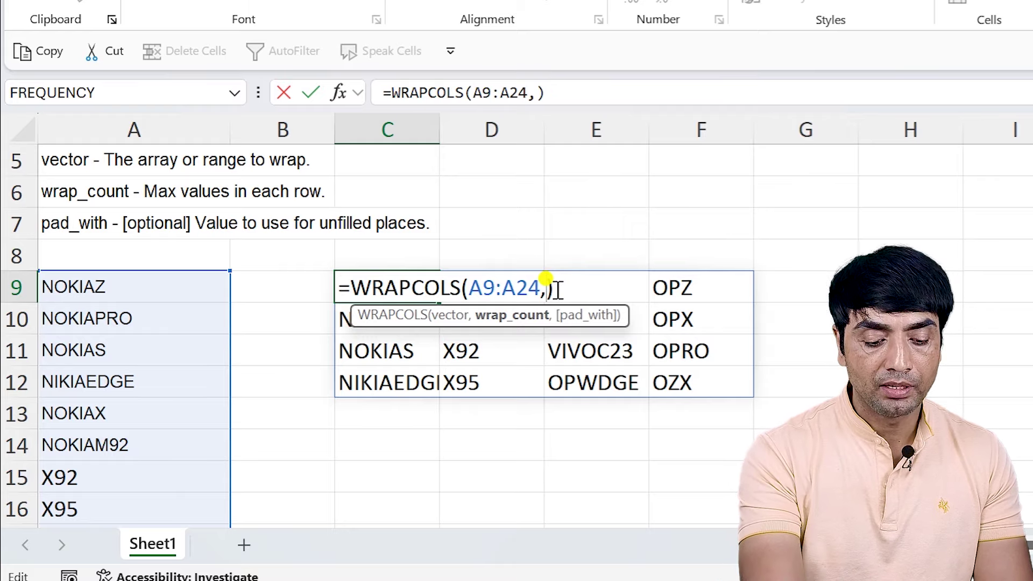
text(3)
key(Return)
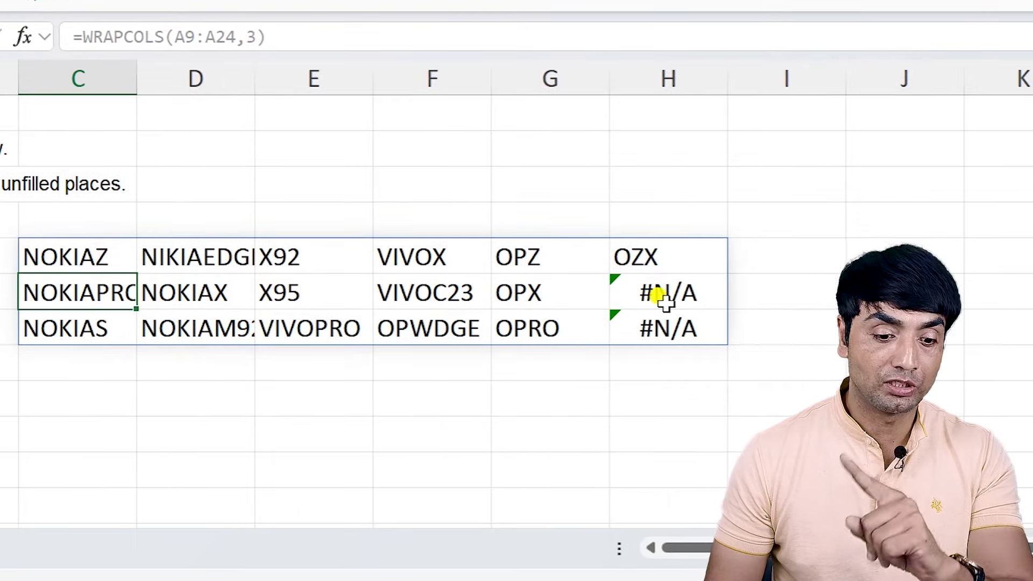
click(78, 255)
double_click(86, 259)
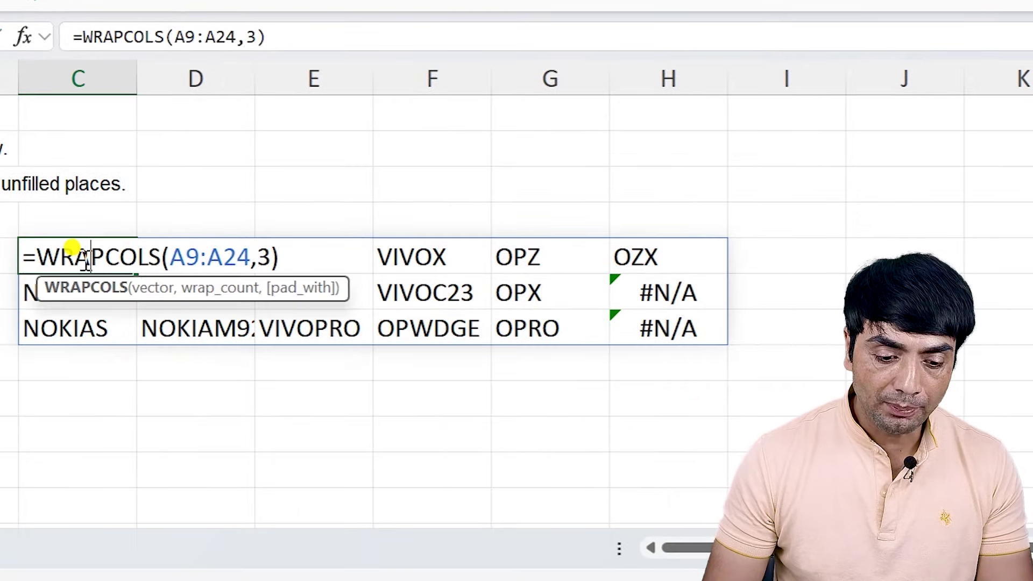
click(273, 256)
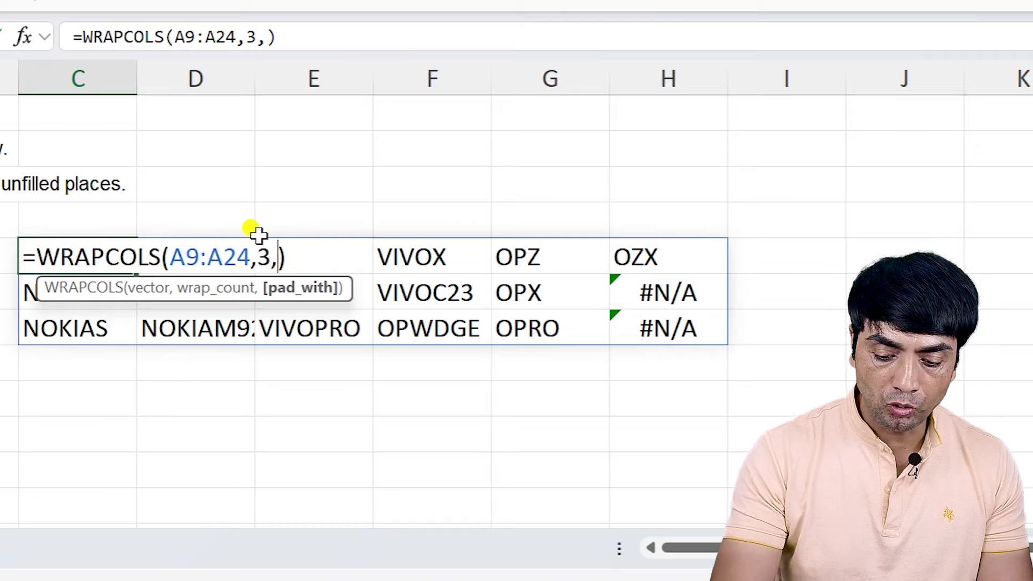
text(0)
key(Return)
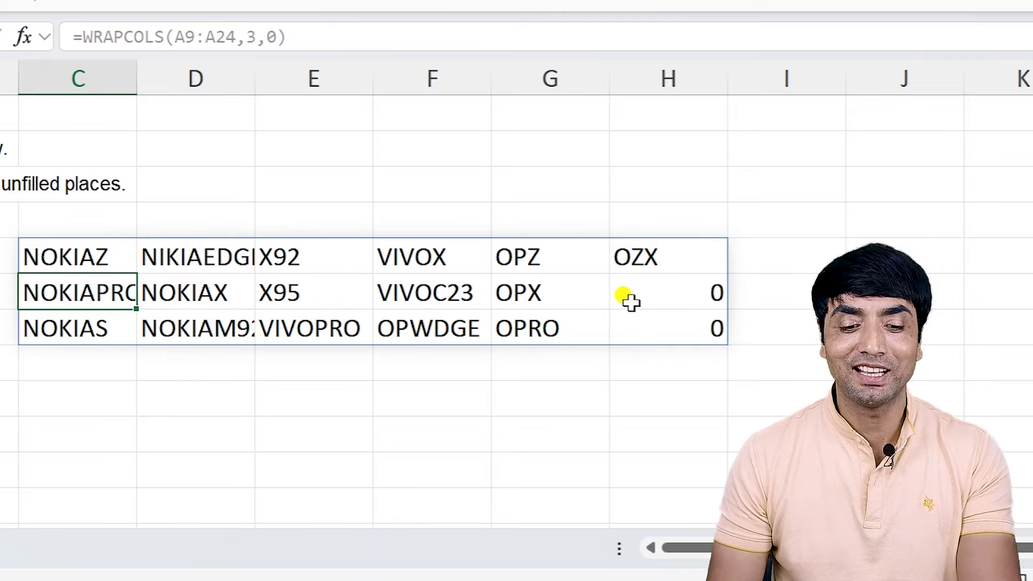
double_click(65, 251)
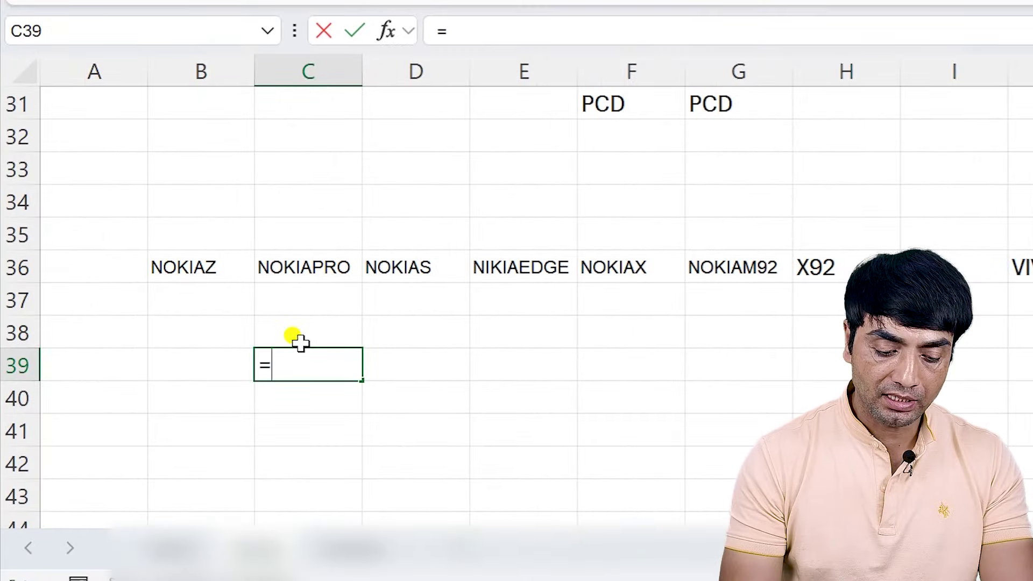
Enter =WRAPROWS(B36:Q36,4) in C39 to spill a four-by-four grid across C39:F42
text(W)
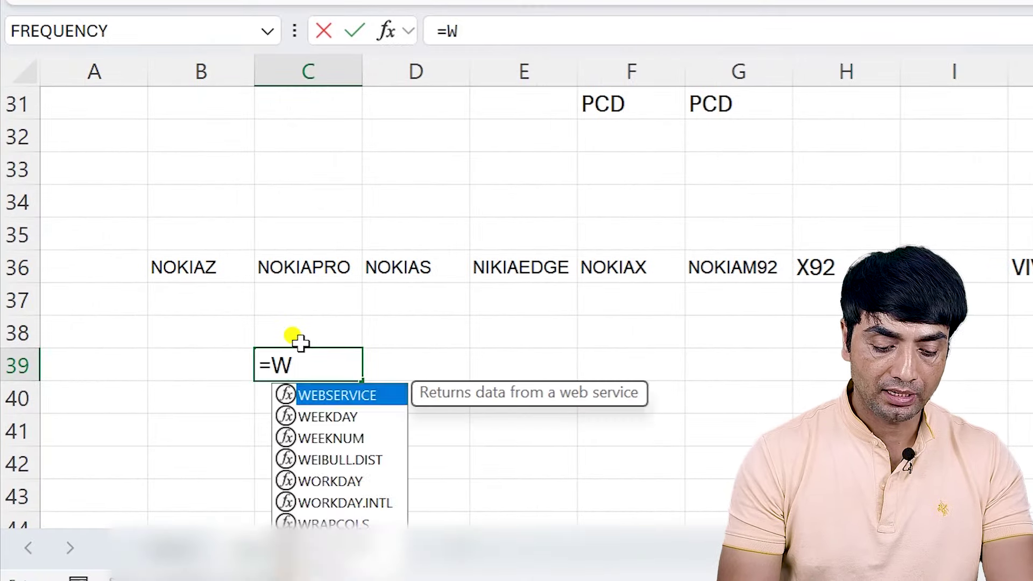
text(RAP)
key(Down)
key(Tab)
click(218, 267)
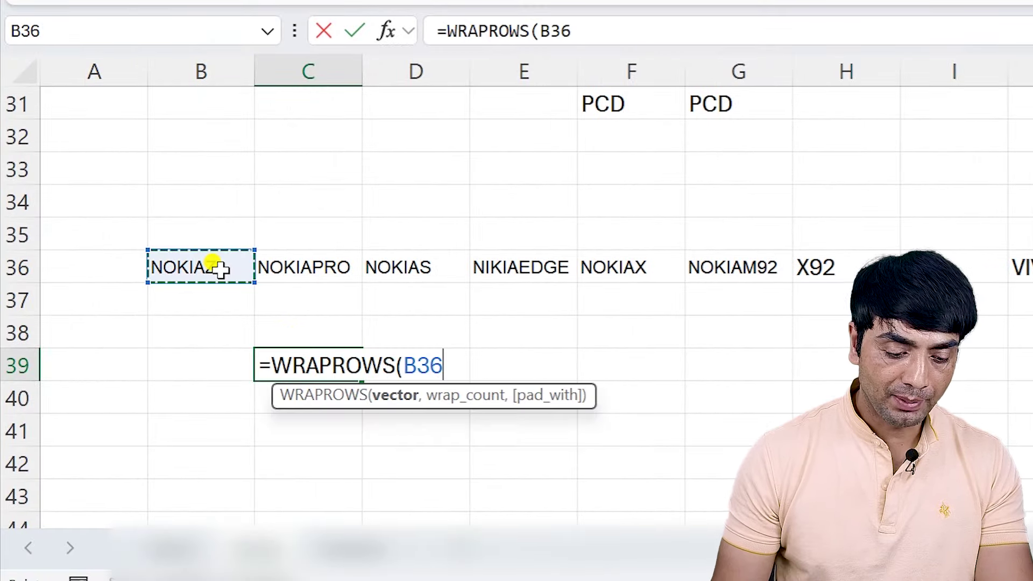
key(ctrl+shift+Right)
text(:Q36,4)
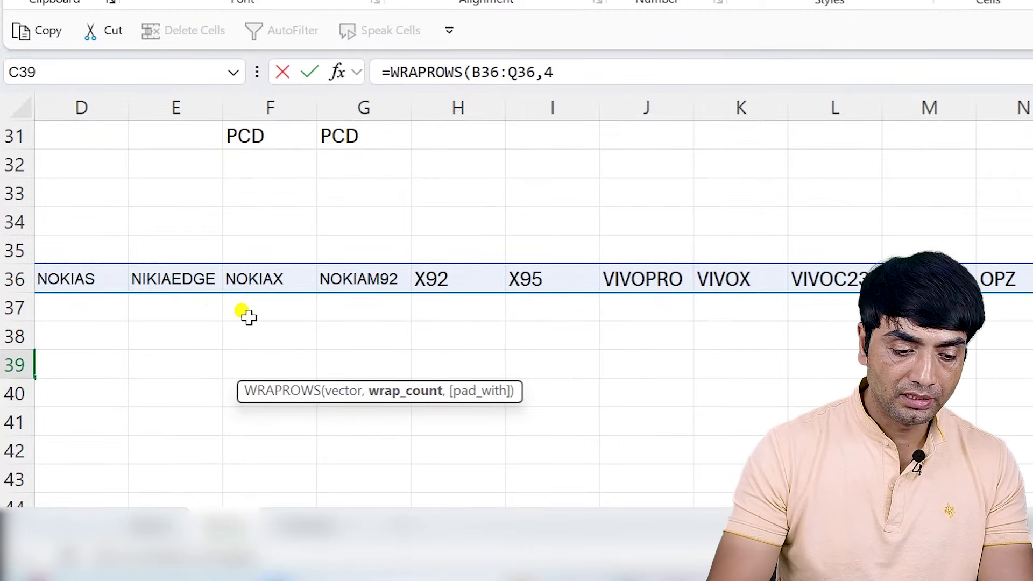
text())
key(Return)
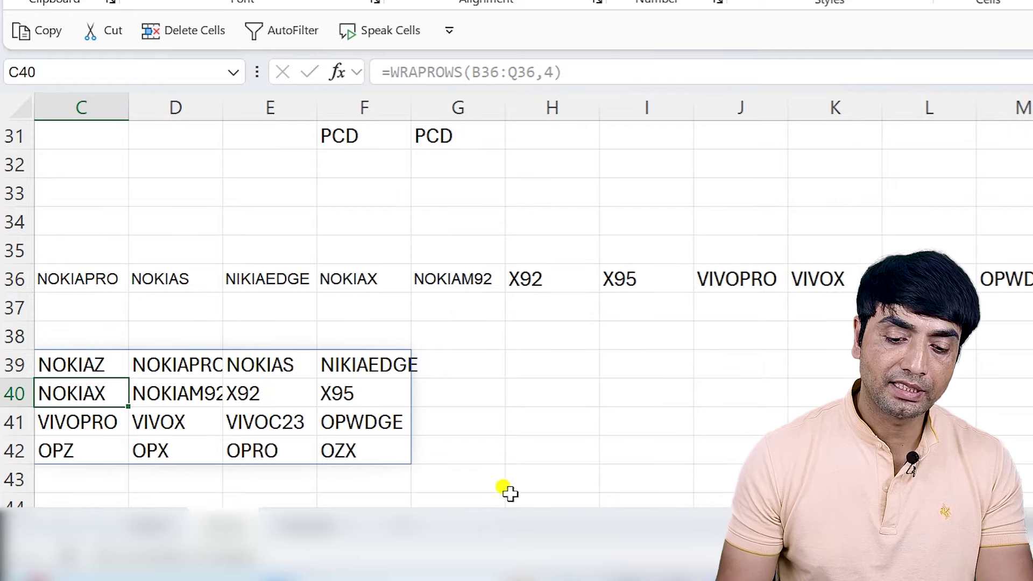
scroll(376, 296, left, 2)
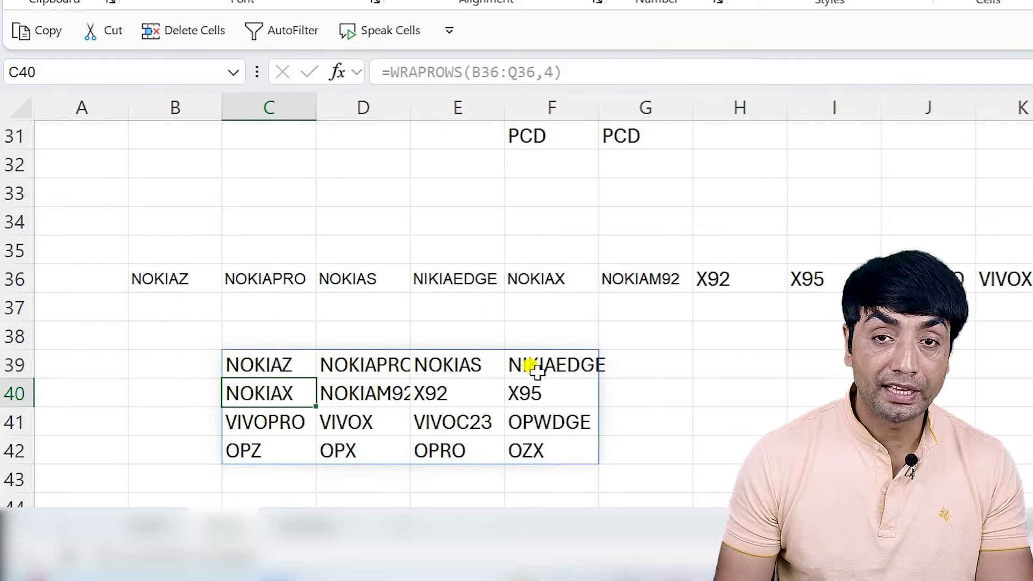
Change C39's formula to =WRAPROWS(B36:Q36,4,0) to add a 0 pad value
double_click(299, 371)
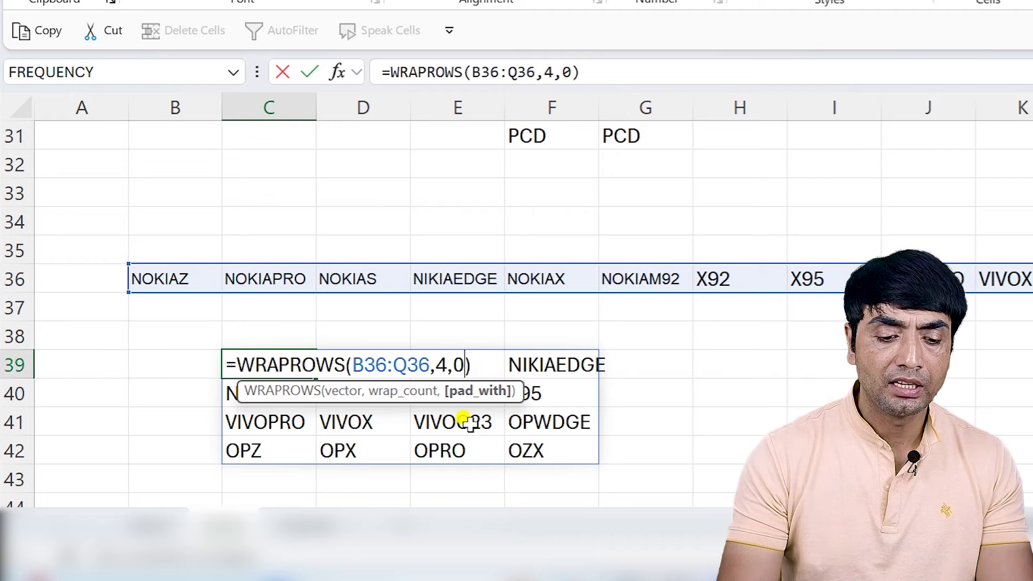
key(Return)
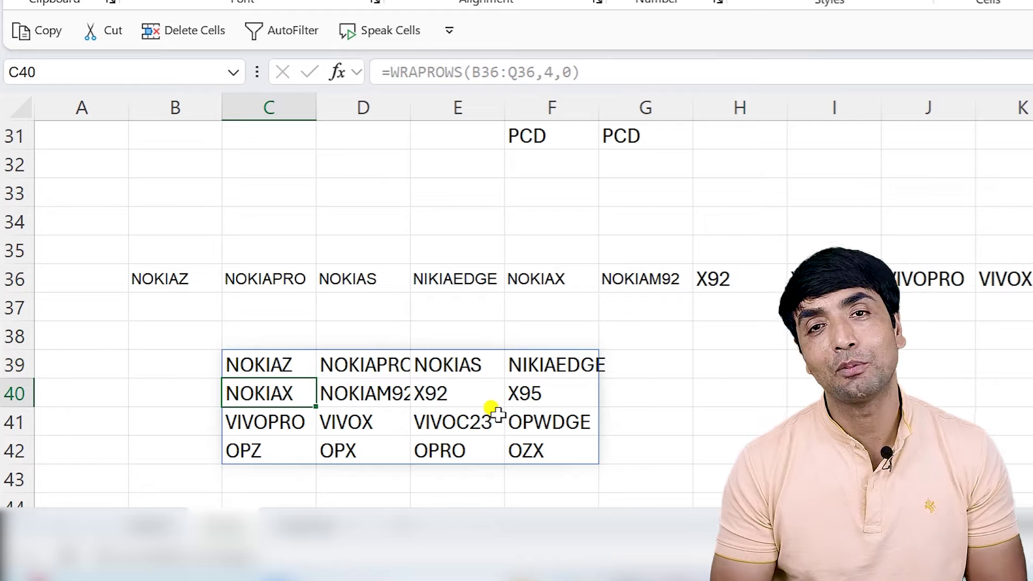
double_click(261, 365)
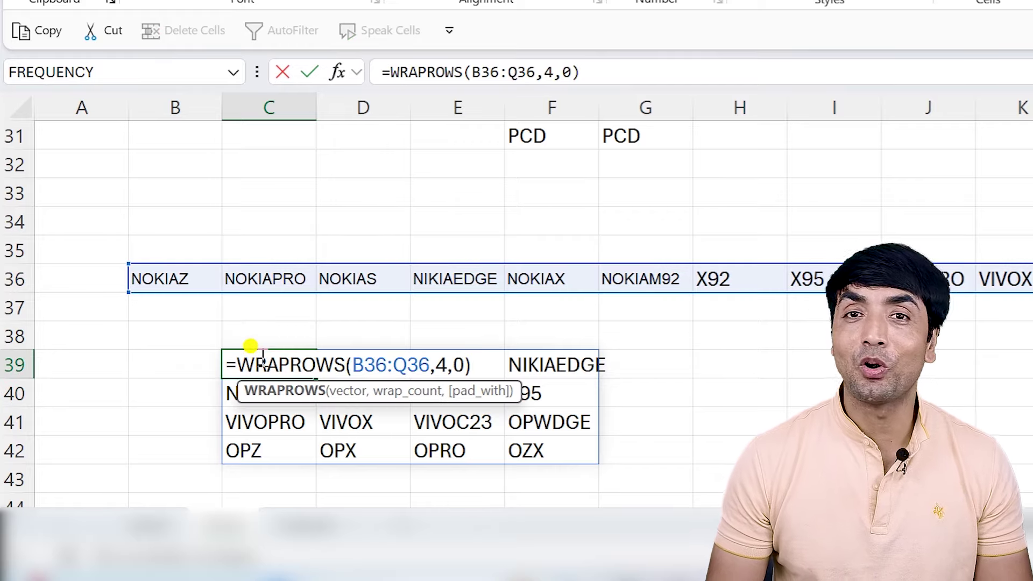